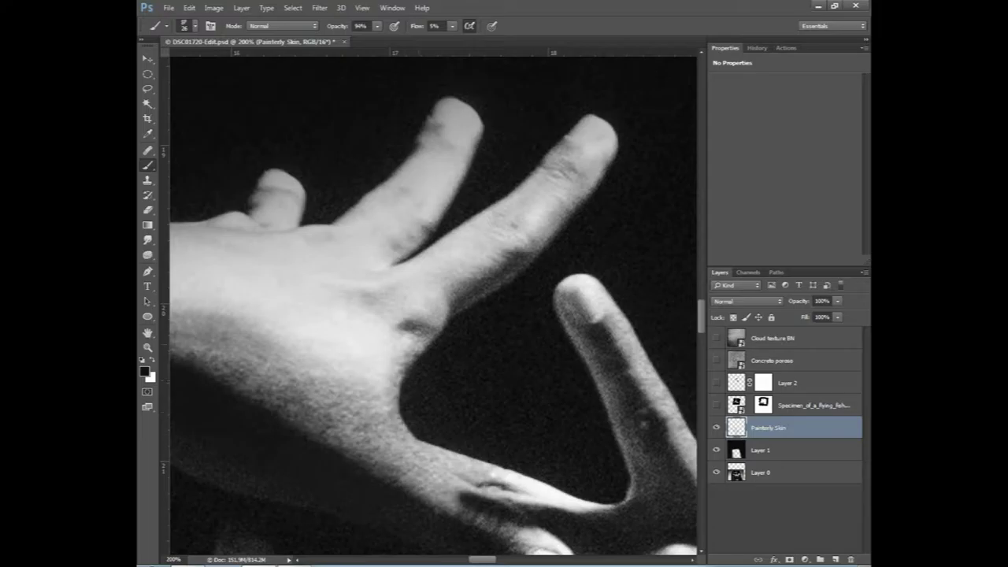
Darken the top of the index finger with soft black strokes on Painterly Skin.
left_click_drag(441, 291, 553, 224)
left_click_drag(591, 154, 557, 220)
left_click_drag(559, 167, 503, 216)
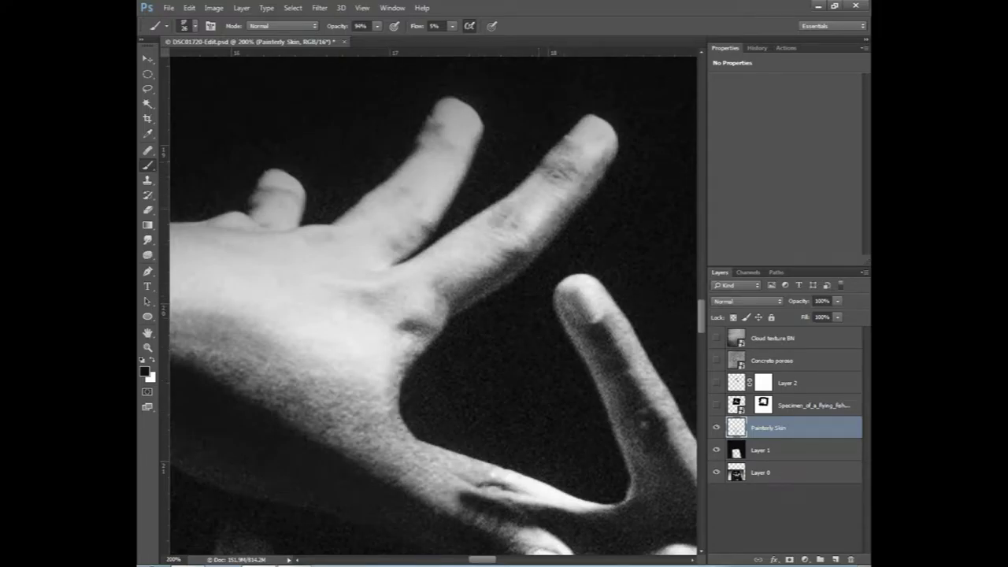
left_click_drag(609, 331, 501, 181)
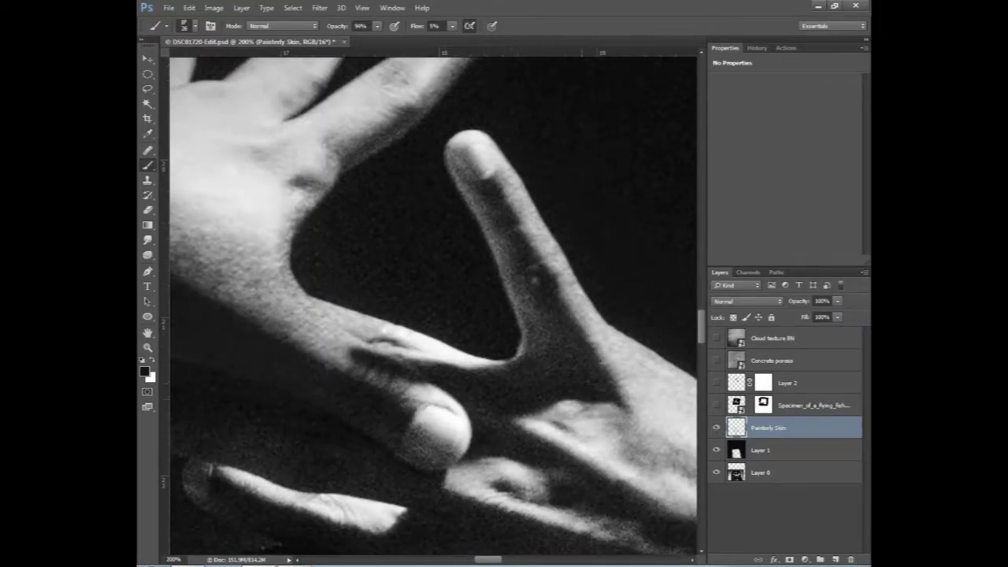
left_click_drag(614, 418, 612, 280)
left_click_drag(354, 212, 489, 216)
left_click_drag(473, 393, 428, 230)
left_click_drag(512, 237, 399, 310)
Add soft dark strokes along the index finger and across the hand.
left_click_drag(456, 252, 551, 291)
left_click_drag(205, 260, 508, 268)
left_click_drag(359, 251, 531, 311)
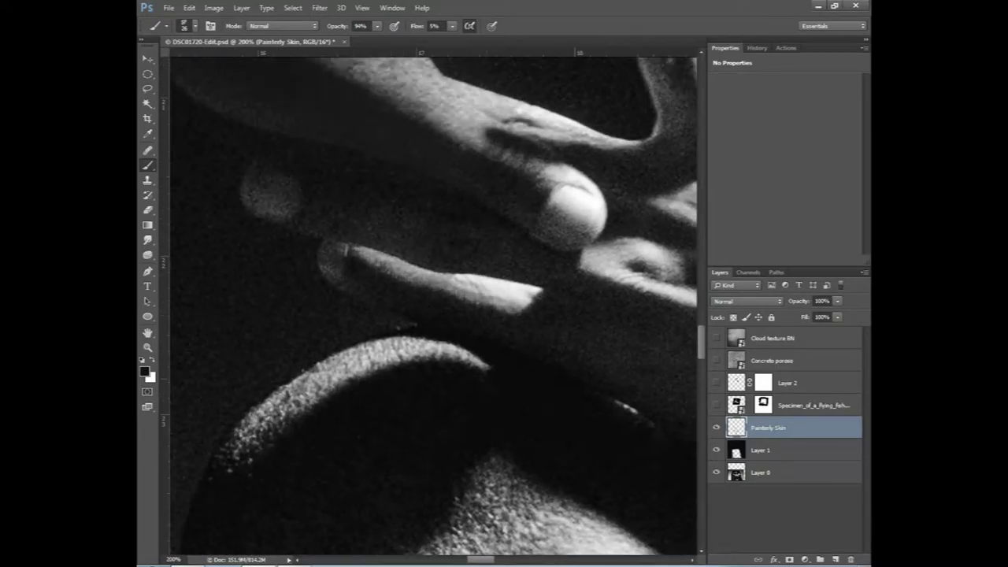
left_click_drag(197, 236, 412, 286)
left_click_drag(614, 370, 410, 268)
mouse_move(181, 284)
left_mouse_down()
mouse_move(409, 291)
mouse_move(394, 260)
mouse_move(473, 394)
left_mouse_up()
Enlarge the brush and shade the nearby skin with soft dark strokes.
key("bracketright")
key("bracketright")
key("bracketright")
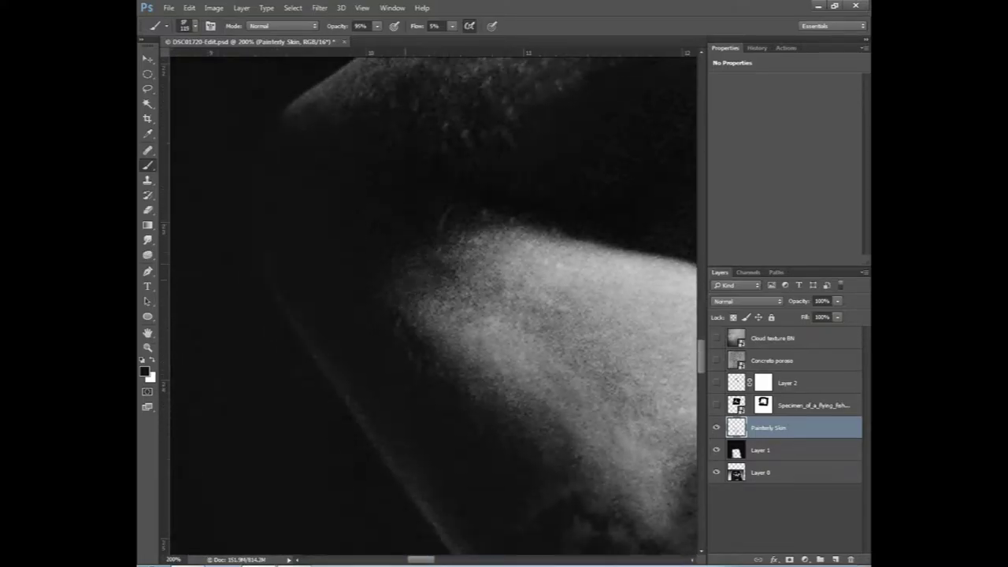
left_click_drag(401, 276, 449, 327)
left_click_drag(433, 355, 394, 197)
left_click_drag(426, 291, 496, 347)
left_click_drag(394, 354, 354, 197)
mouse_move(315, 142)
left_mouse_down()
mouse_move(434, 323)
mouse_move(315, 236)
left_mouse_up()
Zoom out and darken the lower shoulder skin with soft strokes.
key("ctrl+minus")
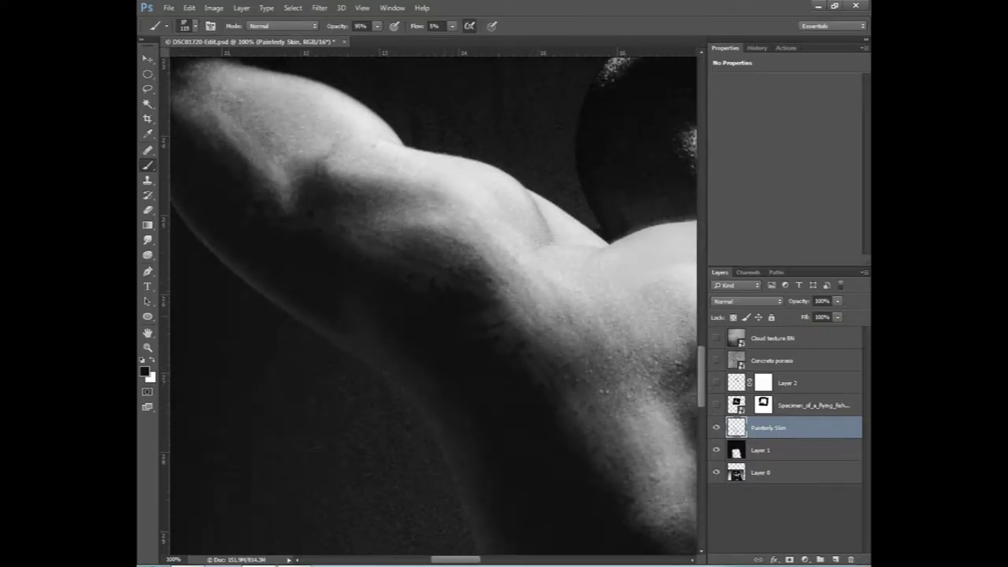
left_click_drag(488, 291, 544, 347)
left_click_drag(473, 355, 354, 196)
left_click_drag(315, 149, 425, 260)
left_click_drag(473, 283, 473, 370)
left_click_drag(441, 189, 544, 149)
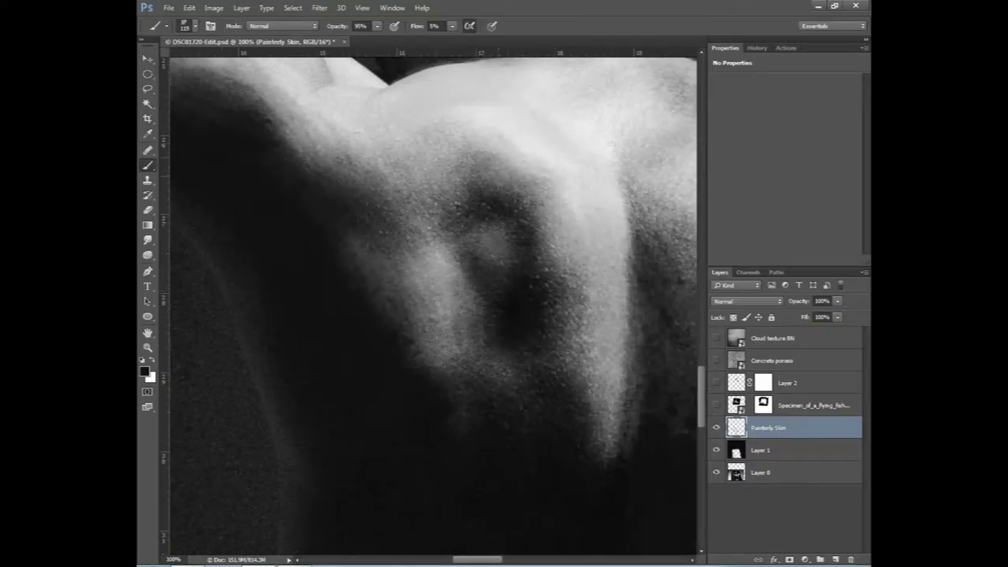
left_click_drag(551, 244, 575, 347)
left_click_drag(488, 315, 362, 283)
left_click_drag(472, 378, 508, 220)
mouse_move(489, 315)
left_mouse_down()
mouse_move(354, 300)
mouse_move(438, 315)
left_mouse_up()
Deepen shading on the lower shoulder and the raised shoulder and arm.
left_click_drag(417, 150, 496, 237)
left_click_drag(535, 267, 630, 362)
mouse_move(472, 355)
left_mouse_down()
mouse_move(350, 189)
mouse_move(520, 410)
left_mouse_up()
left_click_drag(472, 315, 441, 355)
mouse_move(473, 276)
left_mouse_down()
mouse_move(434, 331)
mouse_move(449, 382)
left_mouse_up()
left_click_drag(552, 118, 583, 260)
Darken along the upper-arm edge and shade the raised arm and shoulder.
mouse_move(358, 204)
left_mouse_down()
mouse_move(445, 167)
mouse_move(402, 182)
mouse_move(504, 122)
left_mouse_up()
left_click_drag(260, 260, 378, 193)
left_click_drag(394, 275, 469, 299)
left_click_drag(331, 319, 397, 338)
left_click_drag(473, 236, 461, 355)
left_click_drag(441, 271, 492, 248)
Darken the back of the neck with soft black strokes.
left_click_drag(315, 236, 496, 393)
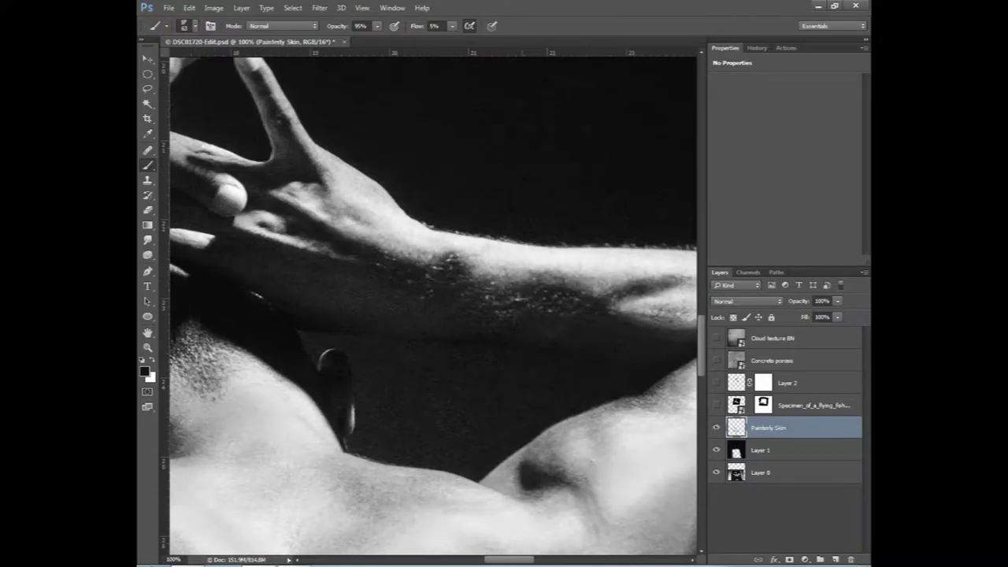
left_click_drag(355, 197, 512, 275)
left_click_drag(394, 236, 472, 260)
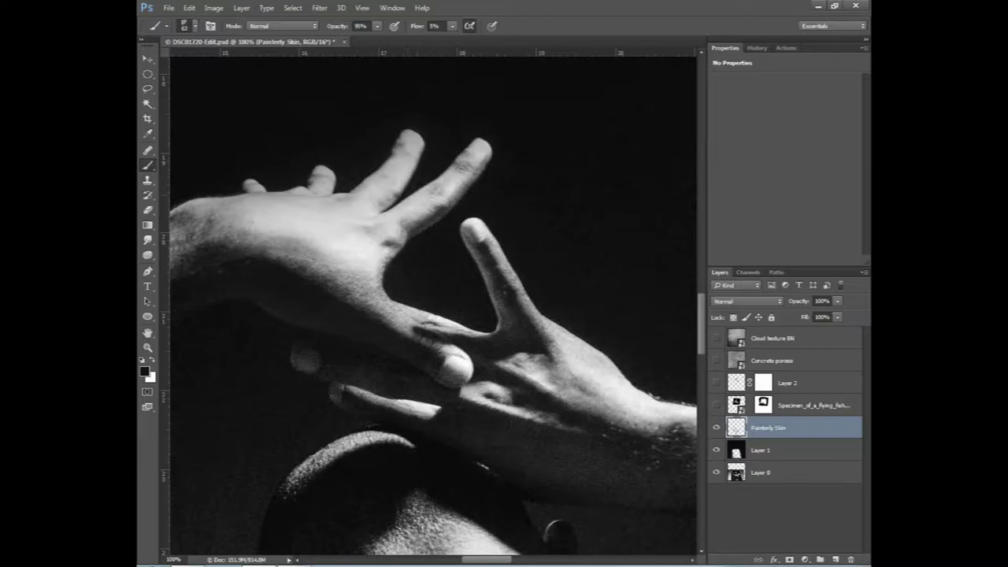
left_click_drag(355, 472, 459, 197)
mouse_move(485, 288)
left_mouse_down()
mouse_move(480, 244)
mouse_move(480, 264)
left_mouse_up()
mouse_move(539, 212)
left_mouse_down()
mouse_move(630, 264)
mouse_move(591, 311)
mouse_move(619, 255)
left_mouse_up()
scroll(433, 308, "down", 10)
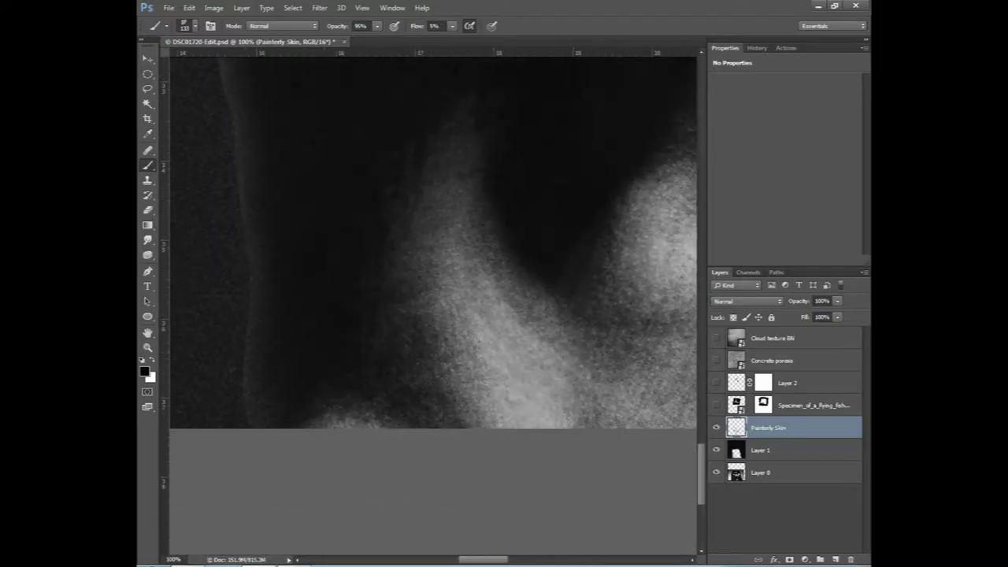
Brighten the forearm with a faint white highlight stroke.
scroll(433, 307, "right", 3)
scroll(433, 307, "up", 5)
scroll(433, 308, "up", 3)
scroll(434, 307, "up", 5)
scroll(433, 307, "up", 5)
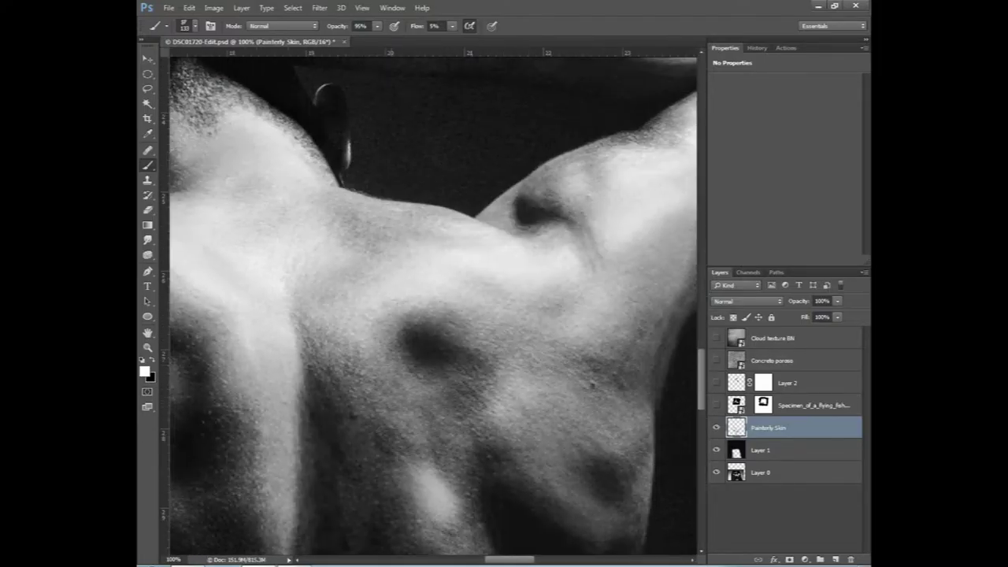
scroll(433, 307, "up", 5)
scroll(434, 307, "right", 3)
scroll(433, 307, "up", 2)
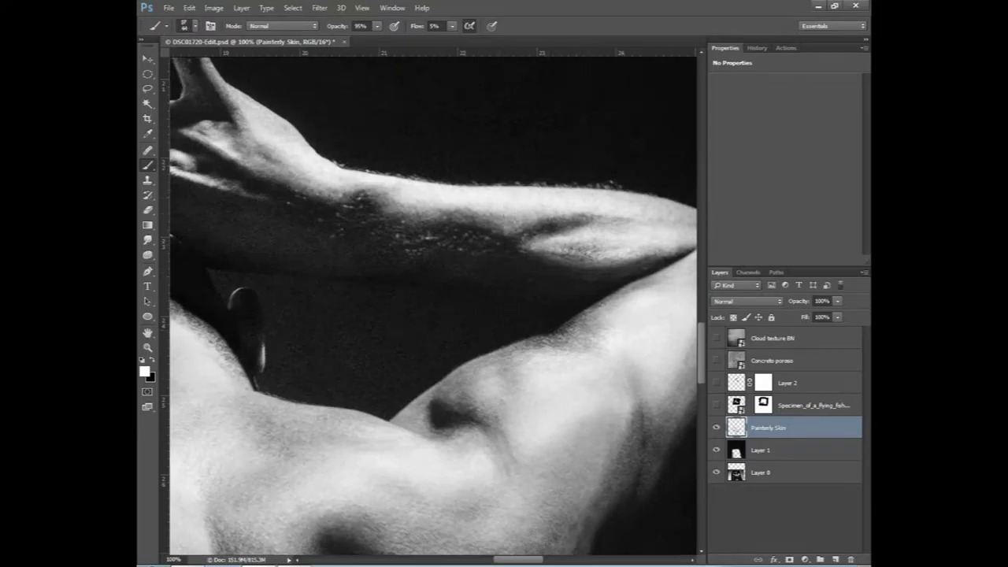
scroll(433, 307, "up", 1)
left_click_drag(330, 268, 543, 339)
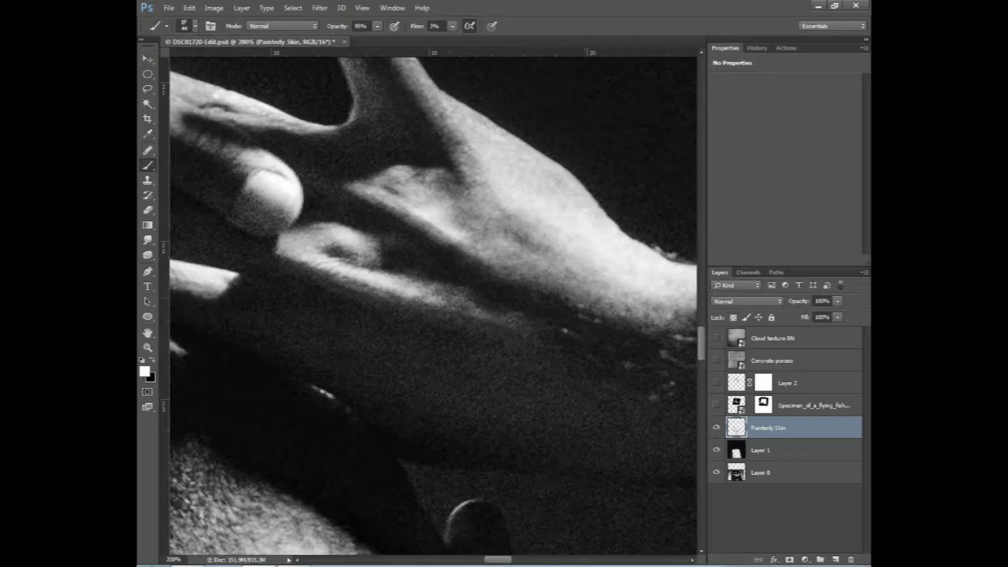
Brighten the hand with faint white dabs and lower brush flow to 1%.
scroll(433, 307, "left", 3)
scroll(433, 308, "left", 3)
scroll(433, 307, "up", 1)
scroll(433, 307, "left", 3)
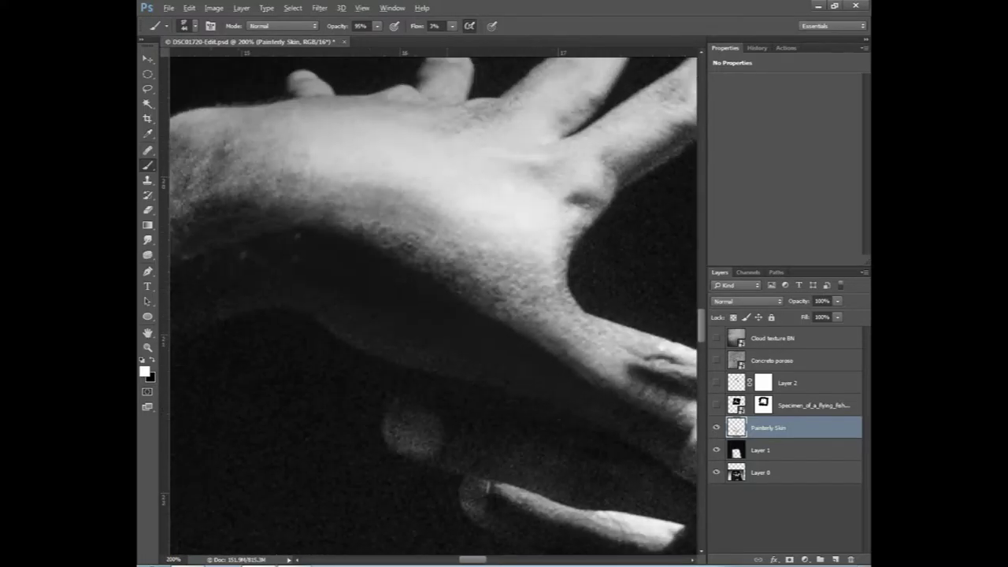
left_click_drag(315, 315, 477, 233)
left_click_drag(323, 236, 449, 193)
scroll(434, 307, "up", 3)
scroll(434, 308, "right", 2)
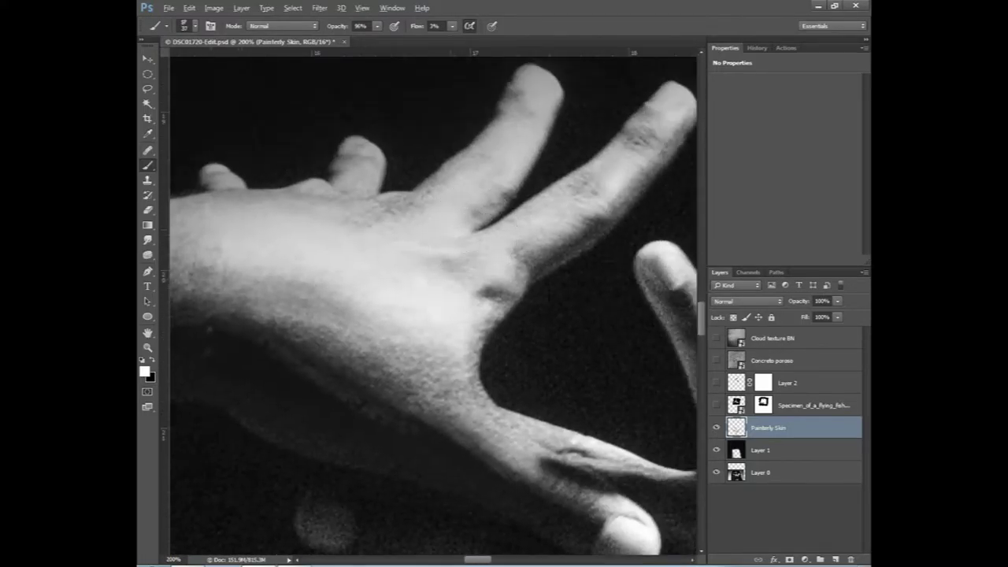
scroll(433, 307, "down", 2)
scroll(433, 307, "right", 3)
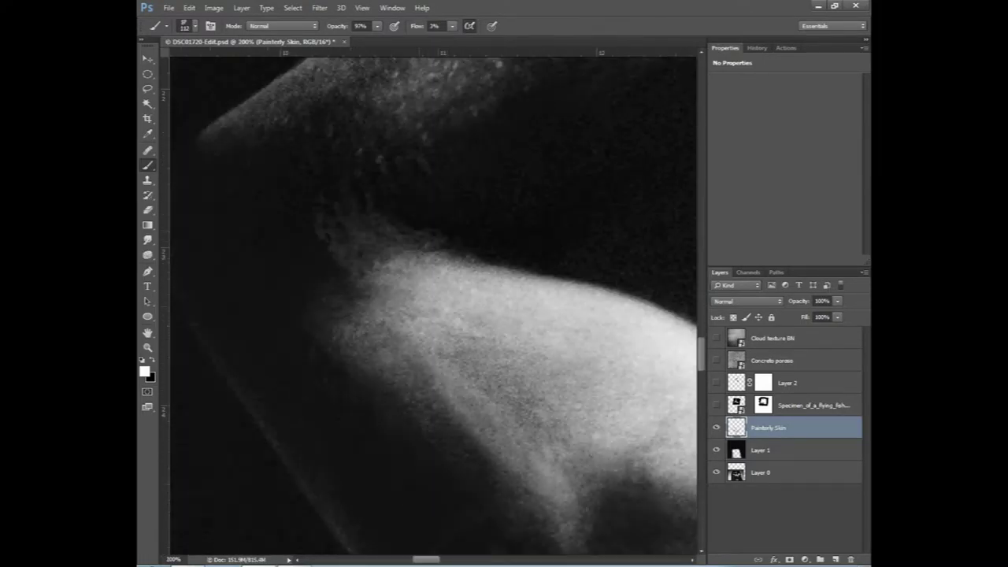
key("Return")
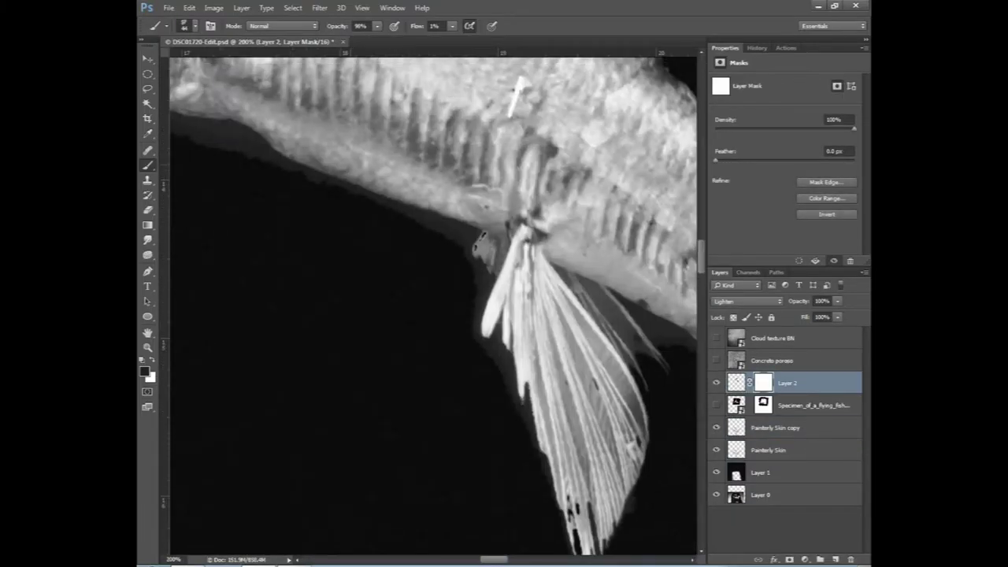
With a soft brush, paint black on Layer 2's mask along the fish's lower edge and chin.
right_click(397, 204)
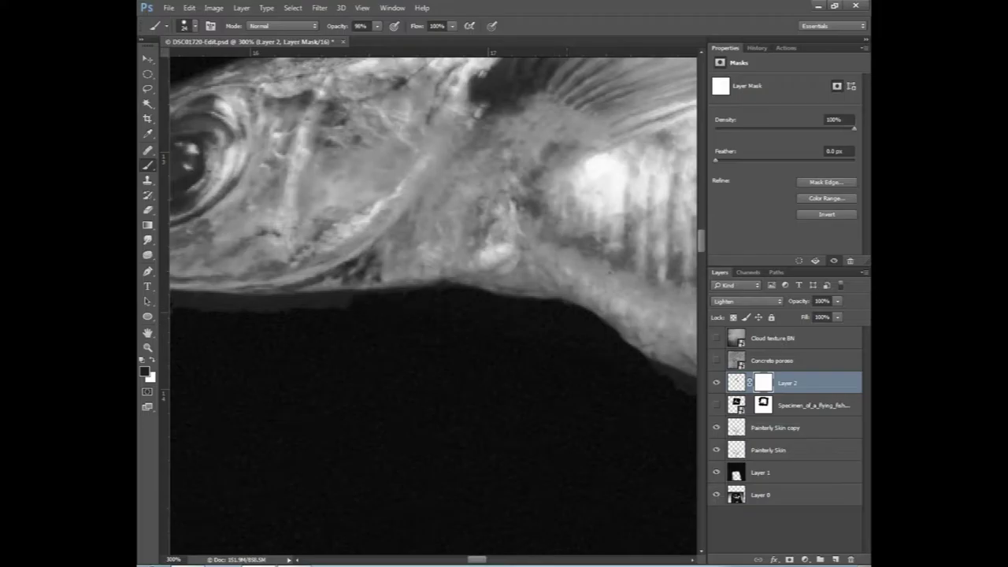
right_click(551, 329)
key("Escape")
left_click_drag(473, 314, 622, 304)
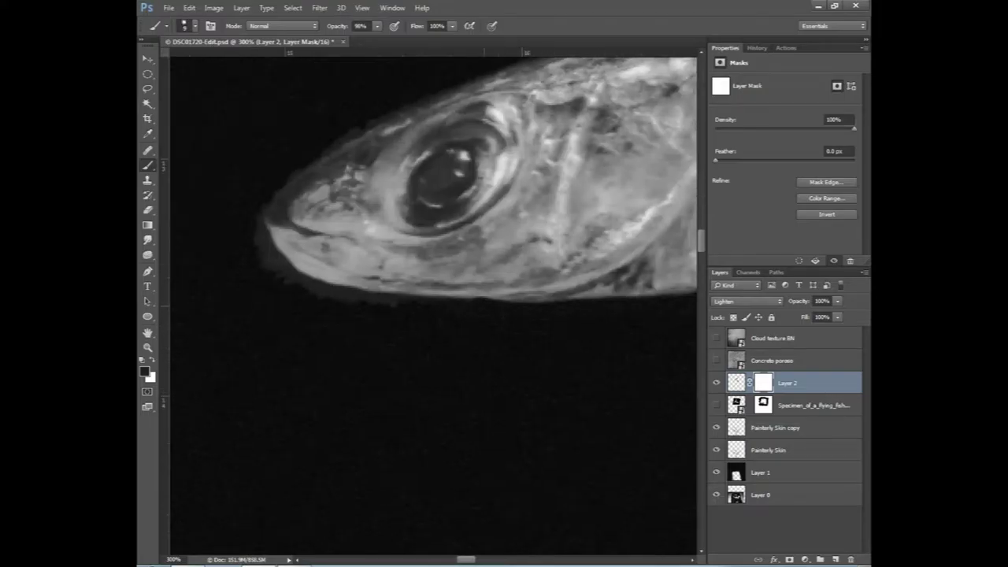
left_click_drag(346, 165, 488, 236)
left_click_drag(414, 330, 402, 283)
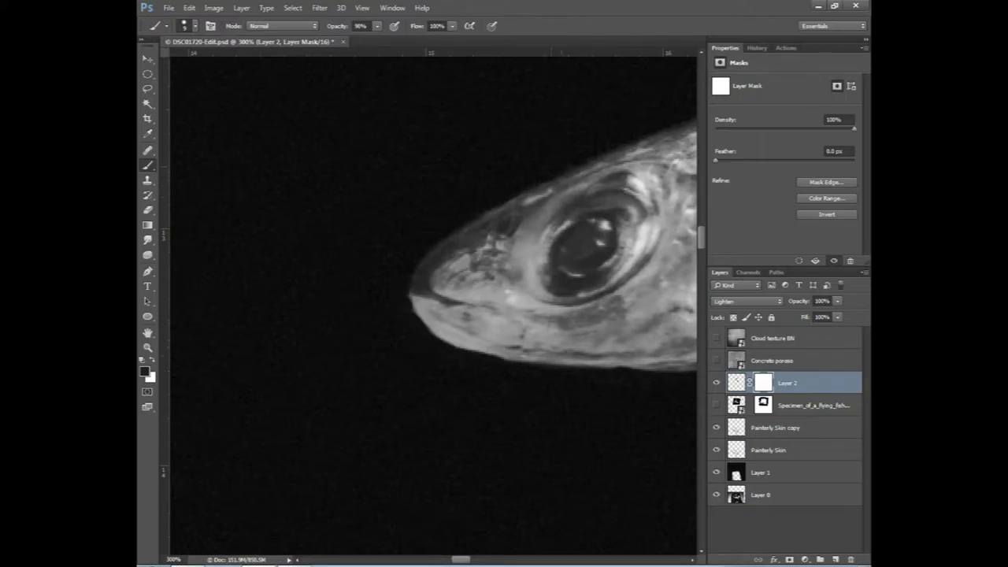
left_click_drag(583, 197, 189, 418)
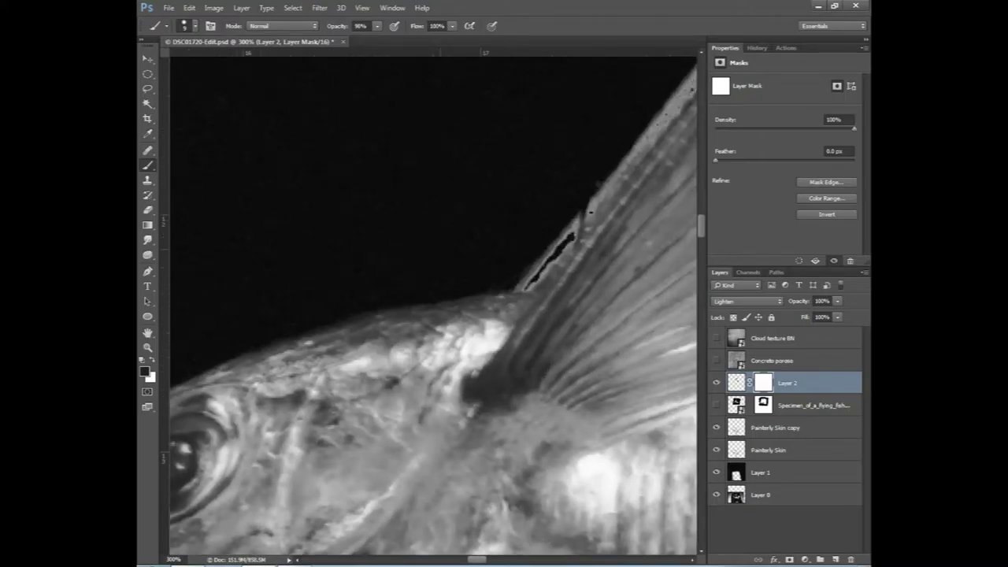
left_click_drag(599, 197, 268, 527)
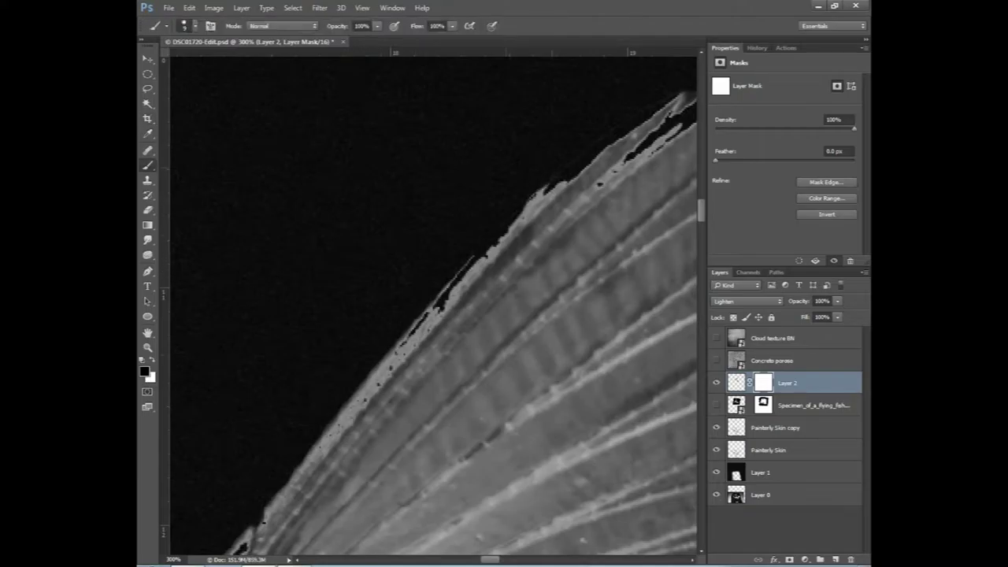
Mask the light halo around the upper fin tip and along the right fin edge.
left_click_drag(551, 236, 329, 370)
left_click_drag(504, 315, 409, 350)
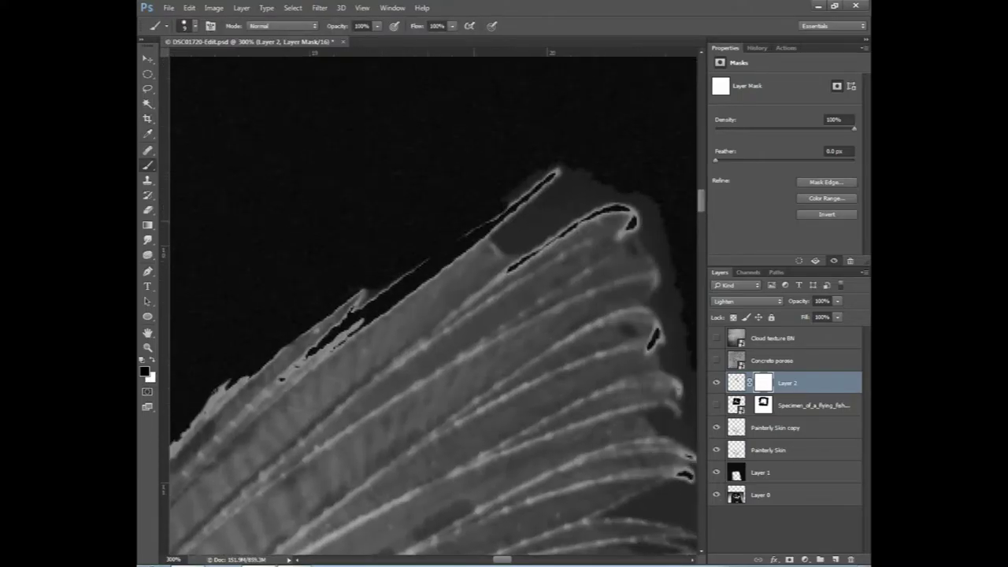
mouse_move(555, 169)
left_mouse_down()
mouse_move(512, 206)
mouse_move(569, 174)
left_mouse_up()
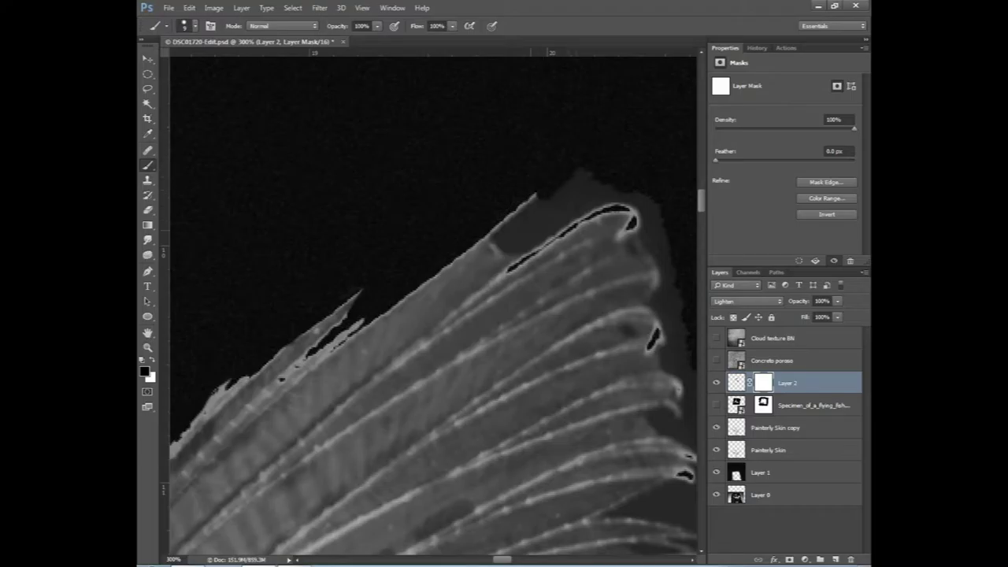
mouse_move(500, 241)
left_mouse_down()
mouse_move(599, 183)
mouse_move(610, 189)
mouse_move(409, 146)
left_mouse_up()
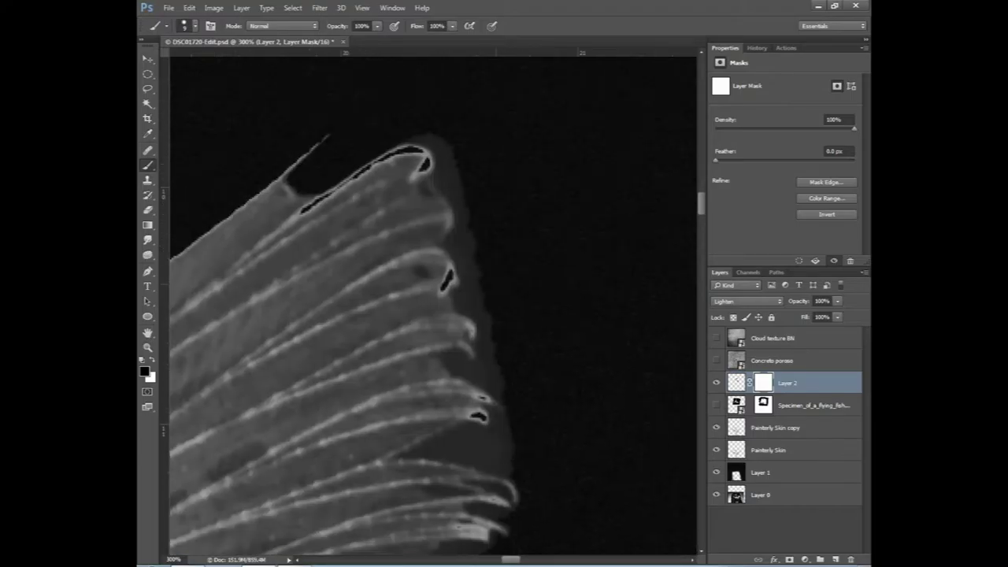
key("ctrl+plus")
mouse_move(496, 315)
left_mouse_down()
mouse_move(472, 296)
mouse_move(449, 134)
mouse_move(418, 90)
left_mouse_up()
left_click_drag(496, 292, 477, 214)
left_click_drag(489, 331, 467, 218)
mouse_move(488, 225)
left_mouse_down()
mouse_move(471, 206)
mouse_move(472, 283)
mouse_move(504, 371)
mouse_move(473, 416)
mouse_move(493, 356)
mouse_move(450, 386)
left_mouse_up()
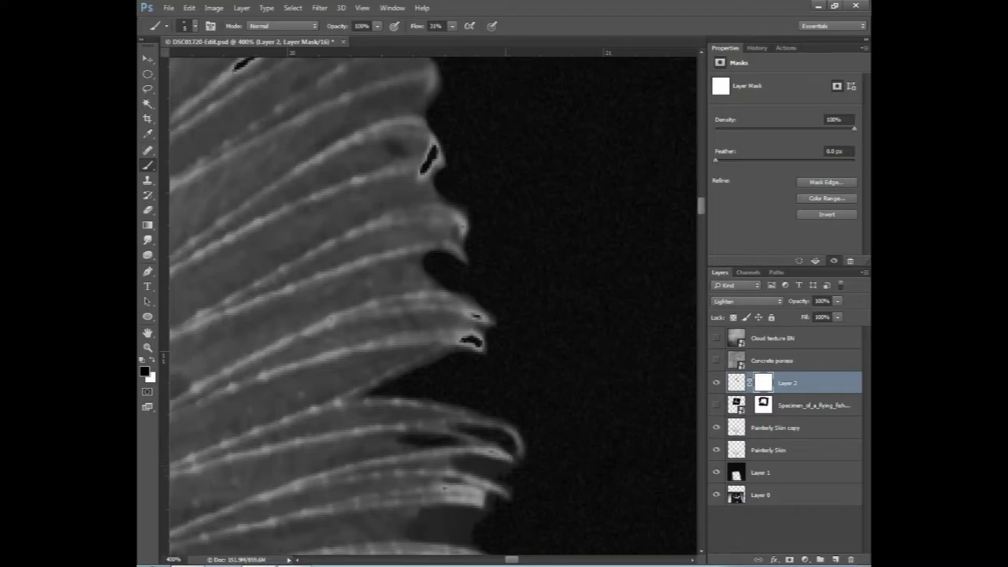
Mask the grey halo under the lower fin and along its bottom edge.
left_click_drag(513, 466, 456, 468)
mouse_move(488, 501)
left_mouse_down()
mouse_move(413, 533)
mouse_move(466, 526)
left_mouse_up()
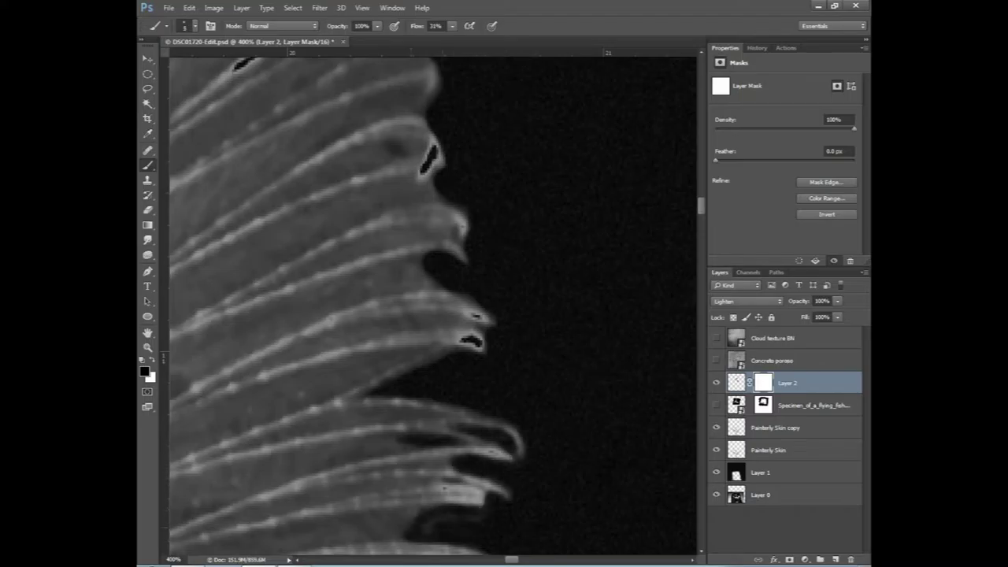
left_click_drag(315, 236, 384, 327)
mouse_move(378, 236)
left_mouse_down()
mouse_move(383, 374)
mouse_move(417, 157)
left_mouse_up()
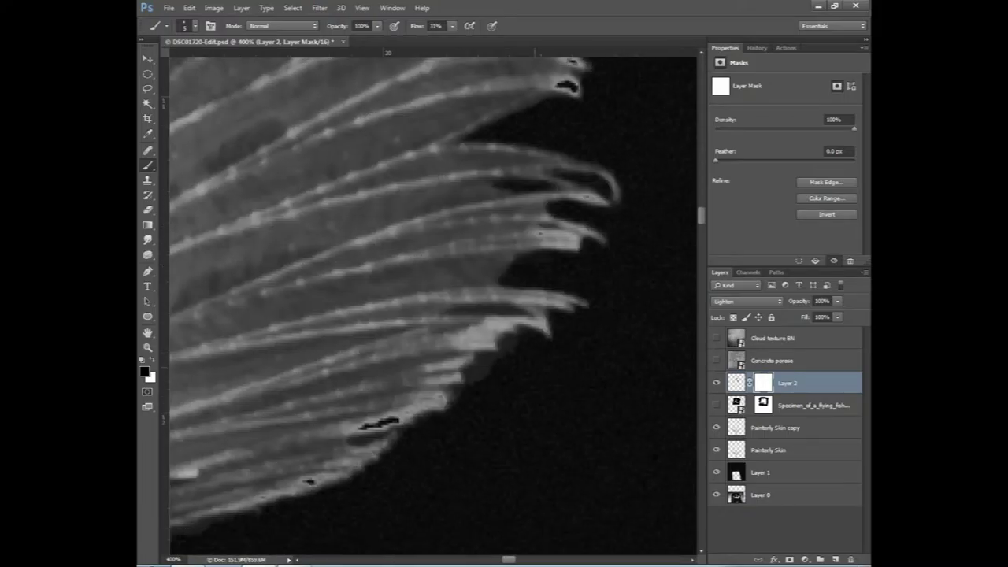
left_click_drag(473, 393, 354, 197)
mouse_move(331, 401)
left_mouse_down()
mouse_move(418, 378)
mouse_move(460, 397)
mouse_move(492, 364)
left_mouse_up()
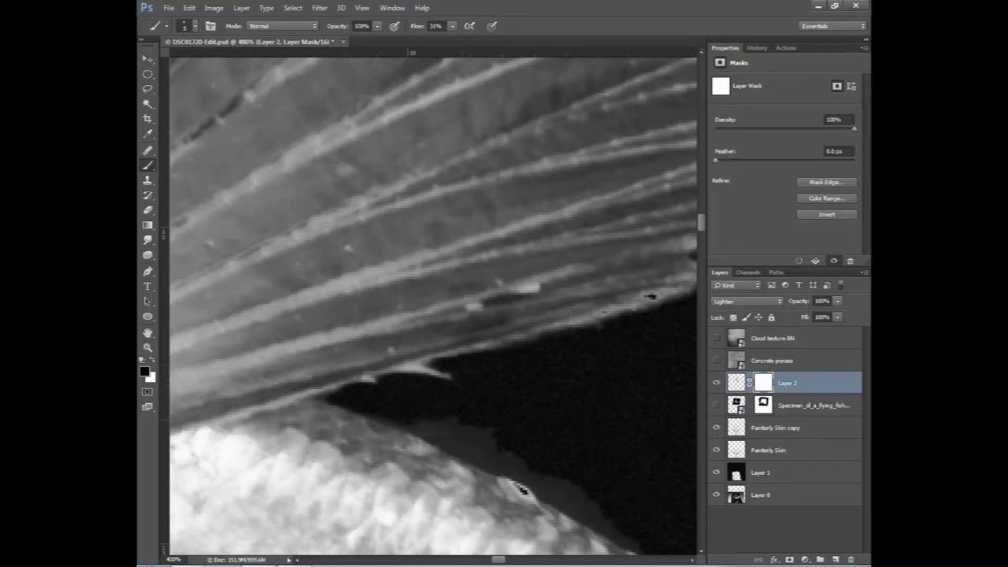
Mask the grey band along the lower body edge, using a larger brush at 56% flow.
left_click_drag(492, 405, 421, 253)
key("bracketright")
mouse_move(331, 276)
left_mouse_down()
mouse_move(453, 323)
mouse_move(611, 433)
left_mouse_up()
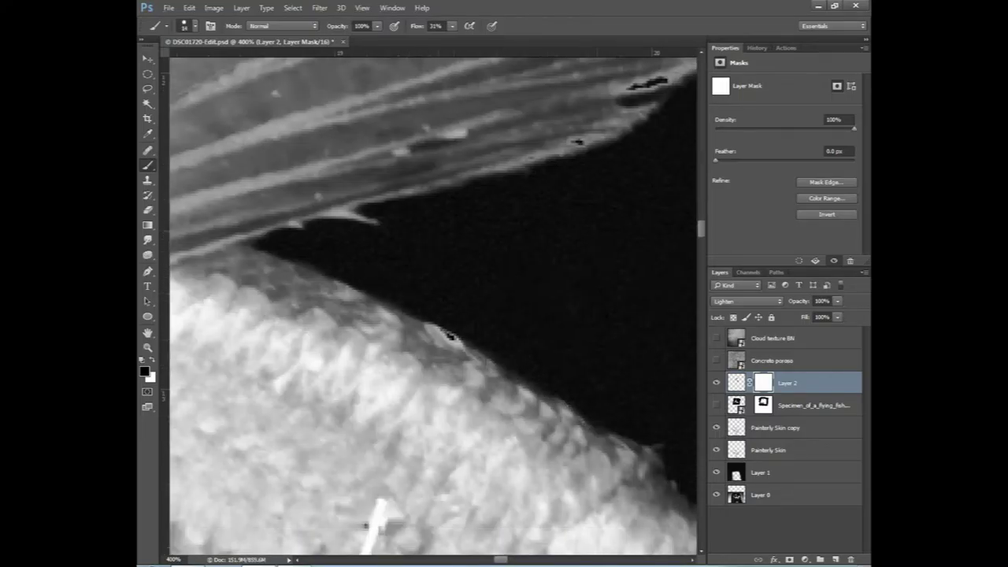
mouse_move(451, 337)
left_mouse_down()
mouse_move(315, 299)
mouse_move(158, 315)
left_mouse_up()
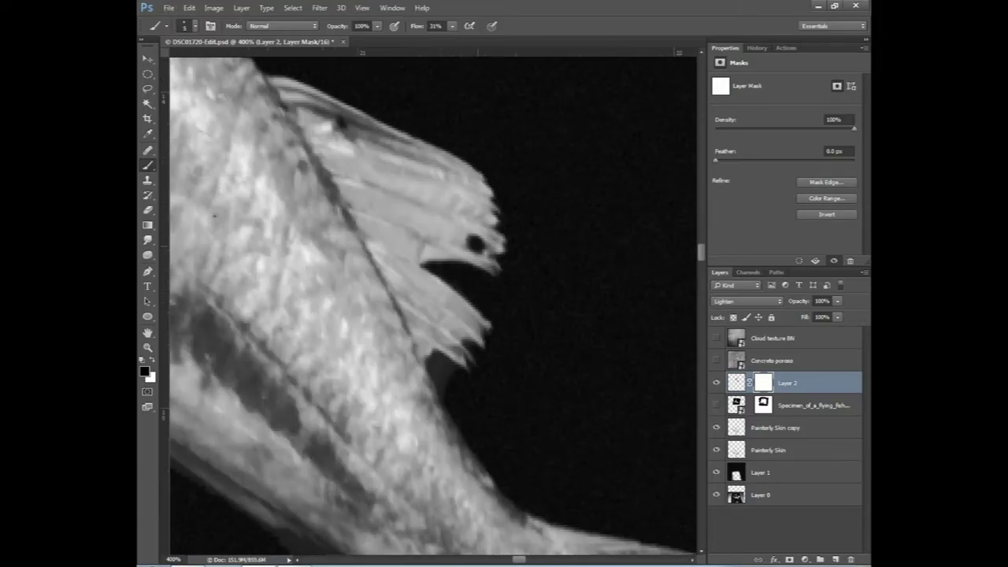
left_click_drag(393, 316, 488, 197)
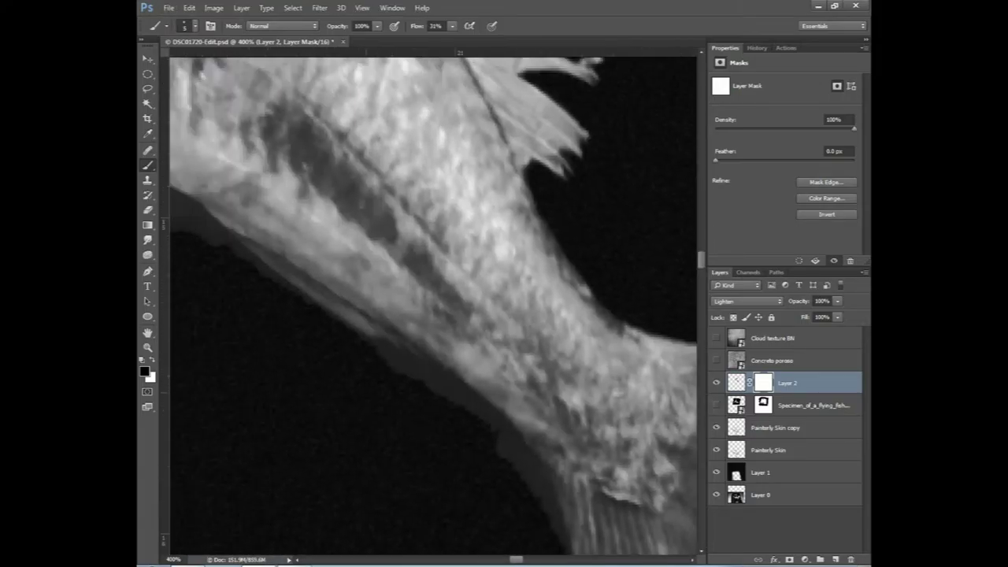
left_click_drag(394, 354, 464, 398)
type("56")
key("Return")
left_click_drag(473, 354, 334, 245)
left_click_drag(324, 259, 422, 406)
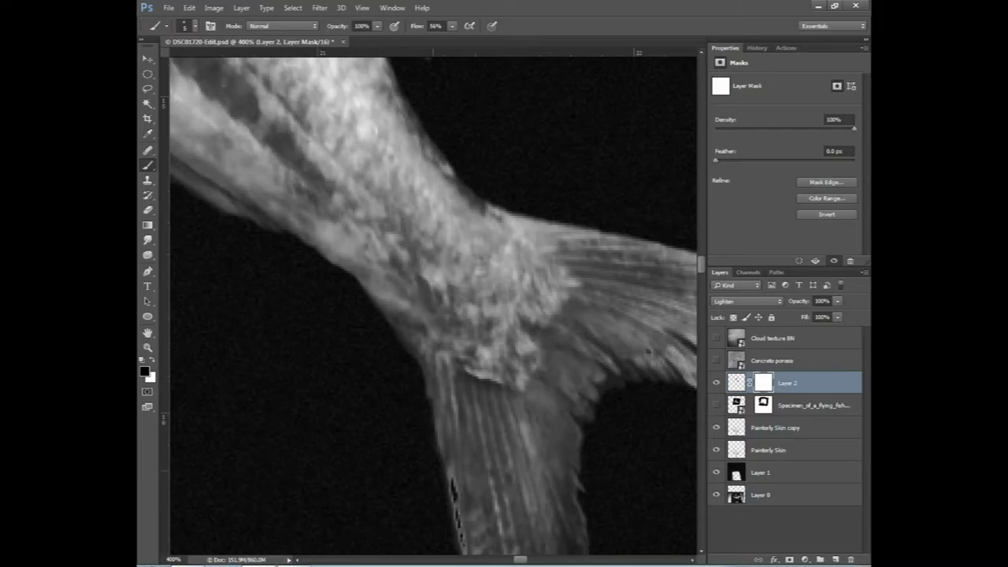
Mask the grey edge along the lower fin and its tip.
left_click_drag(441, 449, 453, 496)
left_click_drag(473, 394, 355, 91)
left_click_drag(422, 358, 429, 408)
left_click_drag(445, 488, 457, 543)
mouse_move(398, 304)
left_mouse_down()
mouse_move(417, 378)
mouse_move(410, 197)
left_mouse_up()
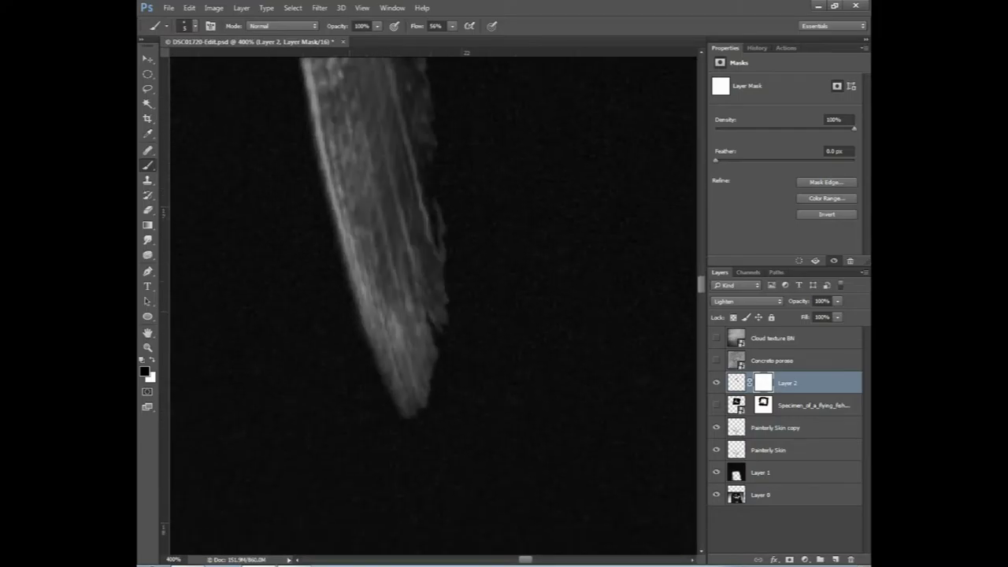
left_click_drag(504, 118, 430, 361)
scroll(357, 346, "up", 1)
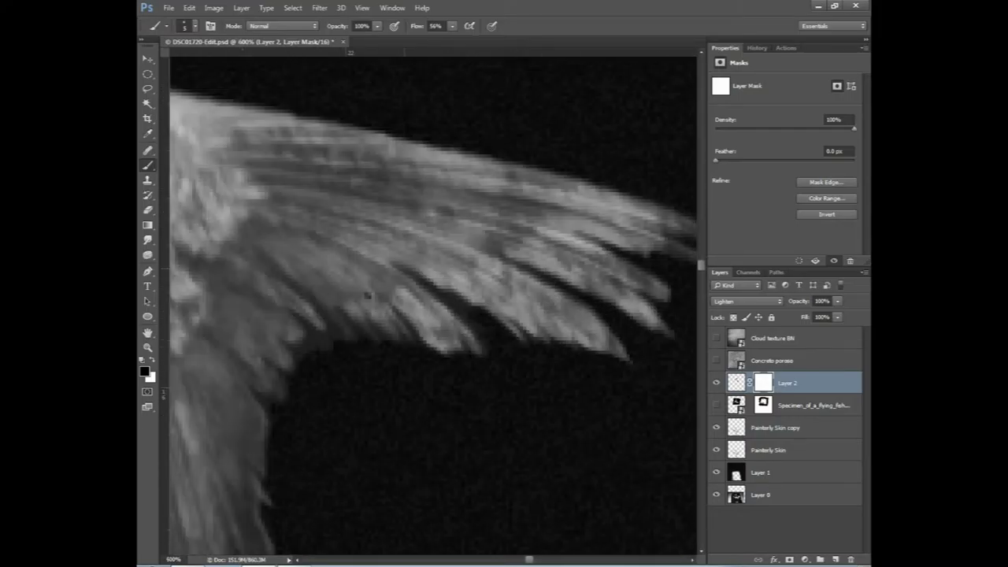
scroll(357, 294, "up", 1)
Black out the grey gaps between the wing feathers, including the upper-left feathers.
mouse_move(437, 283)
left_mouse_down()
mouse_move(484, 335)
mouse_move(480, 312)
left_mouse_up()
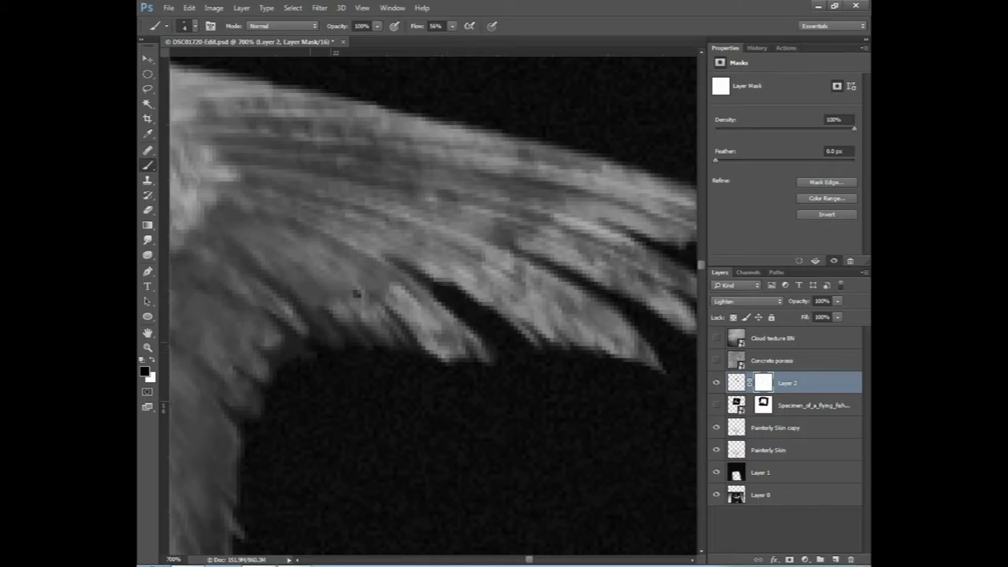
mouse_move(357, 294)
left_mouse_down()
mouse_move(516, 205)
mouse_move(355, 331)
left_mouse_up()
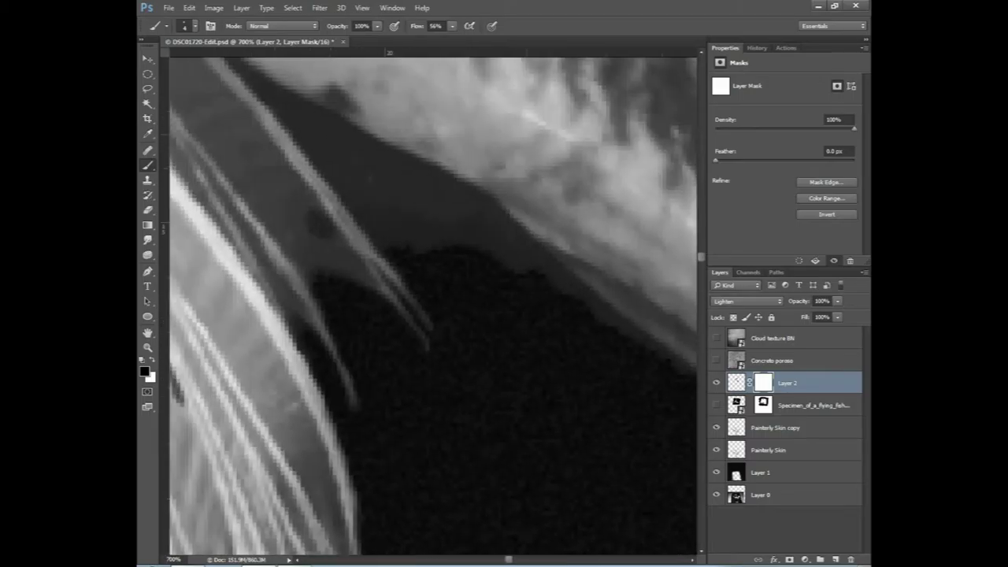
mouse_move(615, 323)
left_mouse_down()
mouse_move(472, 209)
mouse_move(430, 197)
mouse_move(575, 350)
left_mouse_up()
mouse_move(473, 323)
left_mouse_down()
mouse_move(430, 260)
mouse_move(583, 323)
left_mouse_up()
mouse_move(520, 331)
left_mouse_down()
mouse_move(551, 362)
mouse_move(584, 364)
left_mouse_up()
mouse_move(453, 429)
left_mouse_down()
mouse_move(394, 331)
mouse_move(370, 260)
mouse_move(319, 197)
left_mouse_up()
left_click_drag(418, 394, 303, 217)
mouse_move(315, 272)
left_mouse_down()
mouse_move(244, 149)
mouse_move(315, 217)
left_mouse_up()
mouse_move(410, 263)
left_mouse_down()
mouse_move(374, 203)
mouse_move(421, 237)
left_mouse_up()
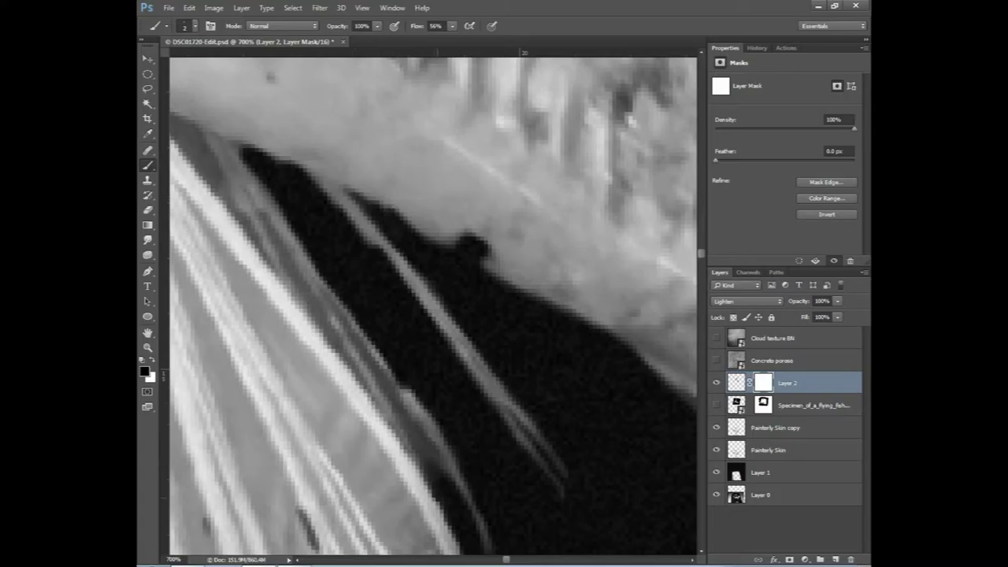
mouse_move(327, 323)
left_mouse_down()
mouse_move(422, 461)
mouse_move(371, 366)
mouse_move(279, 276)
left_mouse_up()
Paint black on Layer 2's mask over the grey fringe along the feather edge.
left_click_drag(319, 343, 256, 248)
left_click_drag(394, 394, 449, 174)
left_click_drag(236, 473, 417, 228)
left_click_drag(394, 343, 392, 279)
left_click_drag(403, 362, 397, 217)
left_click_drag(410, 272, 430, 426)
mouse_move(418, 315)
left_mouse_down()
mouse_move(437, 449)
mouse_move(409, 260)
left_mouse_up()
Mask the grey fringe on the feather tip's left edge and the feather's right edge.
left_click_drag(349, 221, 421, 504)
left_click_drag(441, 441, 386, 355)
left_click_drag(390, 393, 429, 460)
mouse_move(473, 374)
left_mouse_down()
mouse_move(453, 441)
mouse_move(453, 212)
left_mouse_up()
mouse_move(516, 386)
left_mouse_down()
mouse_move(540, 297)
mouse_move(602, 185)
left_mouse_up()
left_click_drag(567, 284, 601, 142)
mouse_move(472, 197)
left_mouse_down()
mouse_move(441, 488)
mouse_move(453, 453)
mouse_move(437, 347)
left_mouse_up()
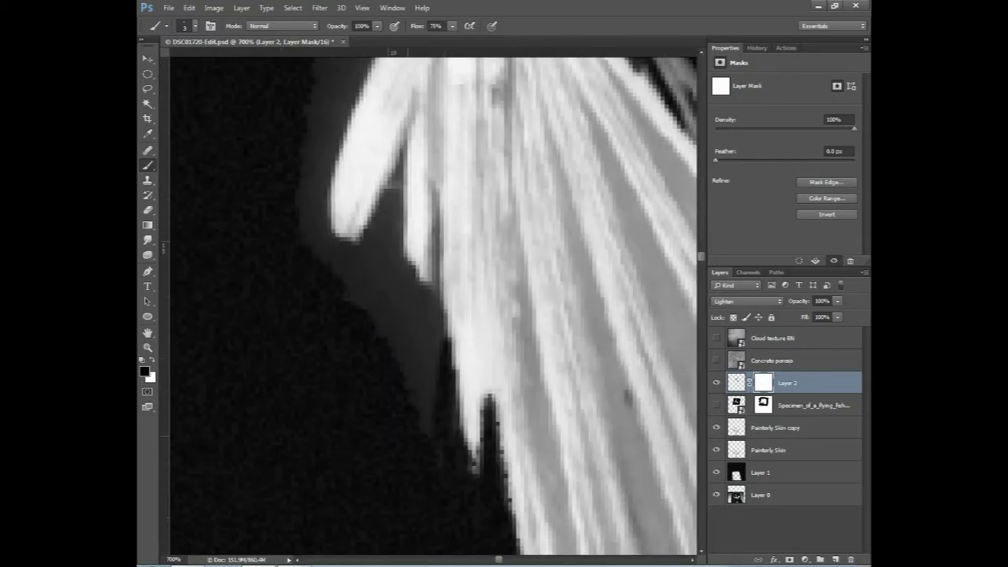
Black out the grey area left of the feather with a larger brush.
left_click_drag(440, 457, 432, 319)
left_click_drag(437, 414, 408, 284)
left_click_drag(347, 209, 402, 356)
left_click_drag(416, 252, 394, 355)
key("bracketright")
left_click_drag(315, 260, 346, 74)
left_click_drag(408, 291, 387, 197)
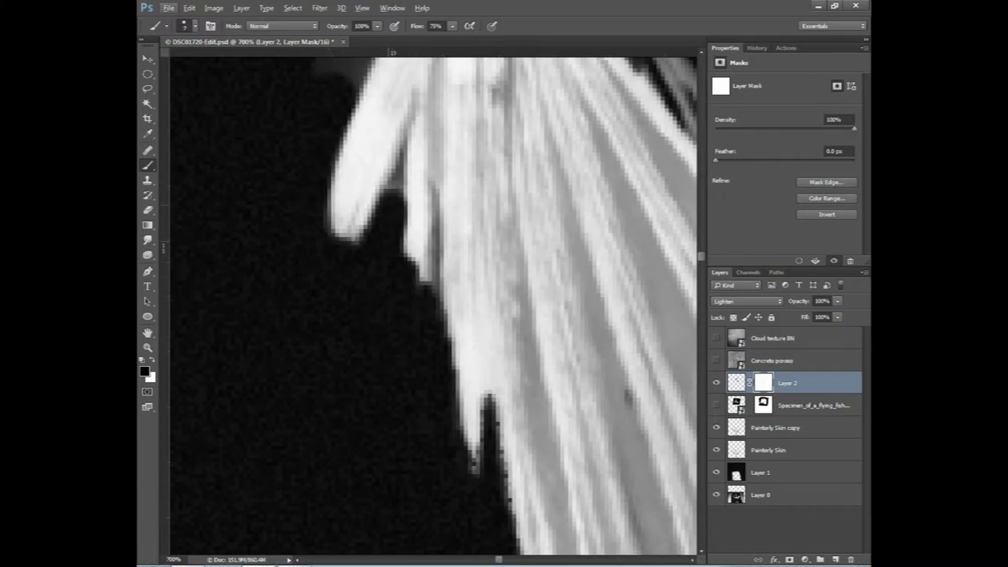
left_click_drag(425, 291, 434, 193)
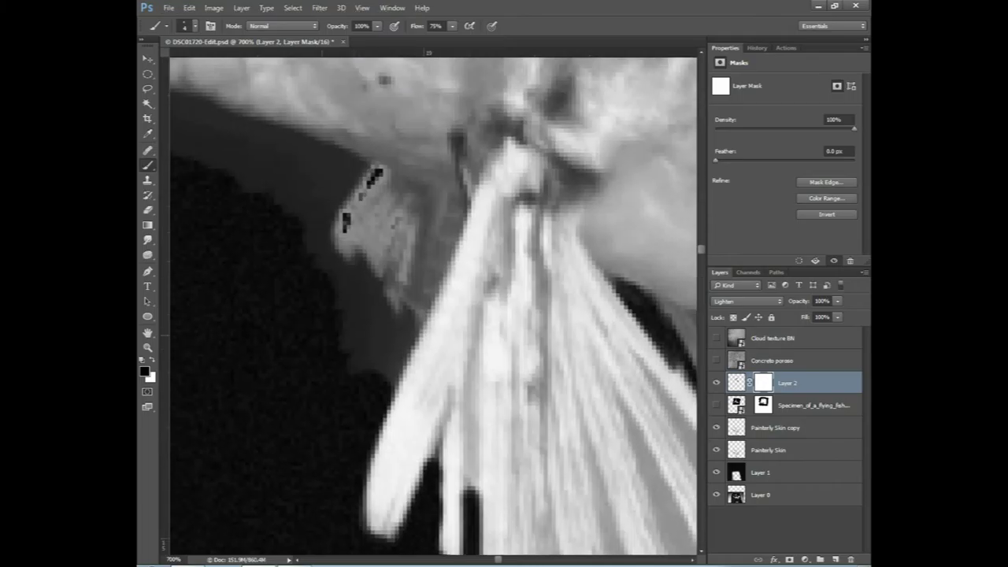
Mask the remaining grey along the fish body's lower edge, then zoom out.
mouse_move(347, 272)
left_mouse_down()
mouse_move(370, 346)
mouse_move(410, 378)
left_mouse_up()
mouse_move(377, 290)
left_mouse_down()
mouse_move(523, 407)
mouse_move(472, 307)
left_mouse_up()
mouse_move(347, 224)
left_mouse_down()
mouse_move(511, 318)
mouse_move(669, 379)
mouse_move(441, 244)
mouse_move(401, 232)
mouse_move(481, 291)
left_mouse_up()
mouse_move(678, 386)
left_mouse_down()
mouse_move(410, 276)
mouse_move(259, 197)
left_mouse_up()
key("ctrl+minus")
Delete the hidden flying fish specimen layer.
key("ctrl+minus")
key("ctrl+minus")
key("ctrl+minus")
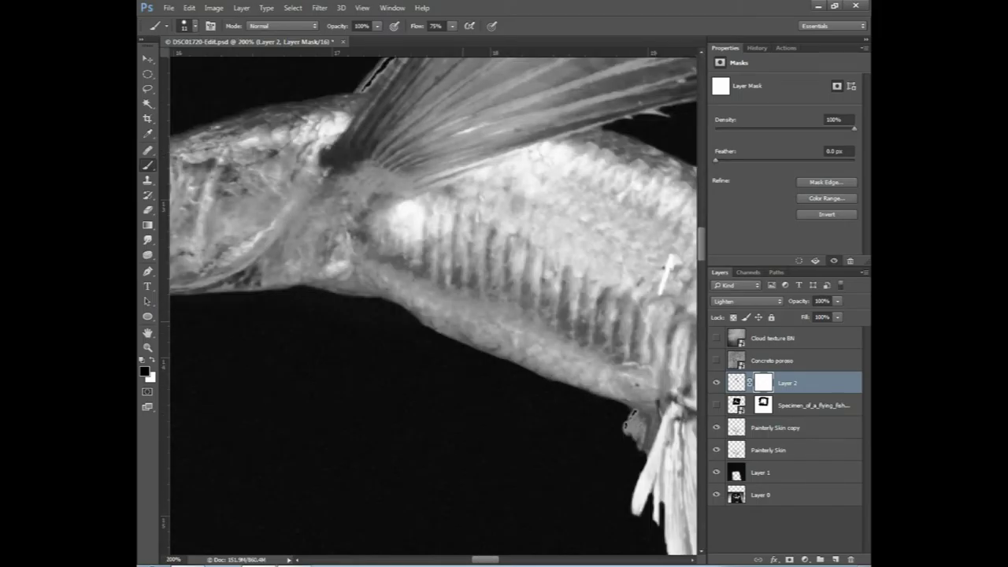
key("ctrl+minus")
key("x")
key("alt+bracketleft")
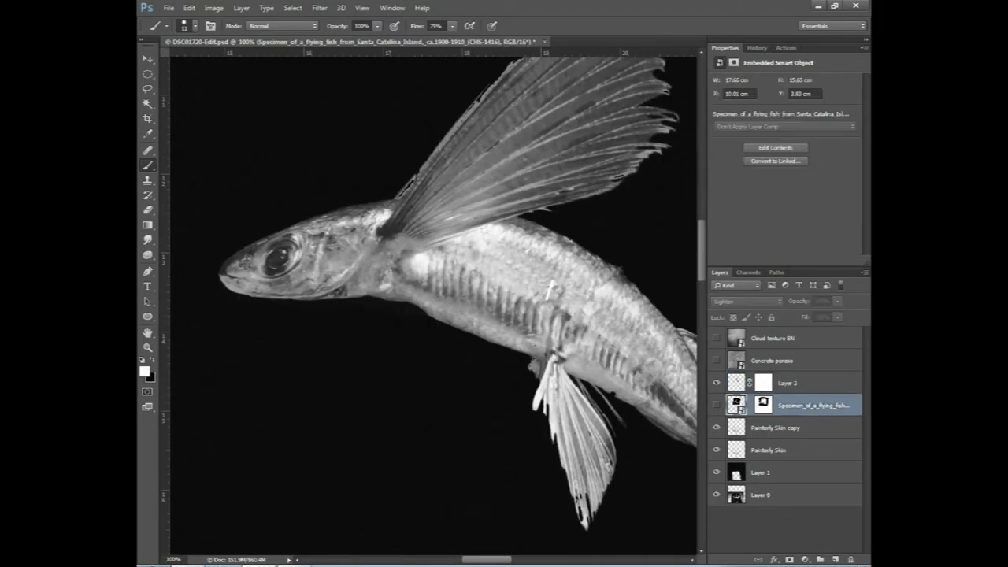
key("Delete")
Add an empty layer named Painterly fish above Layer 2, with black as the painting colour.
key("ctrl+shift+alt+n")
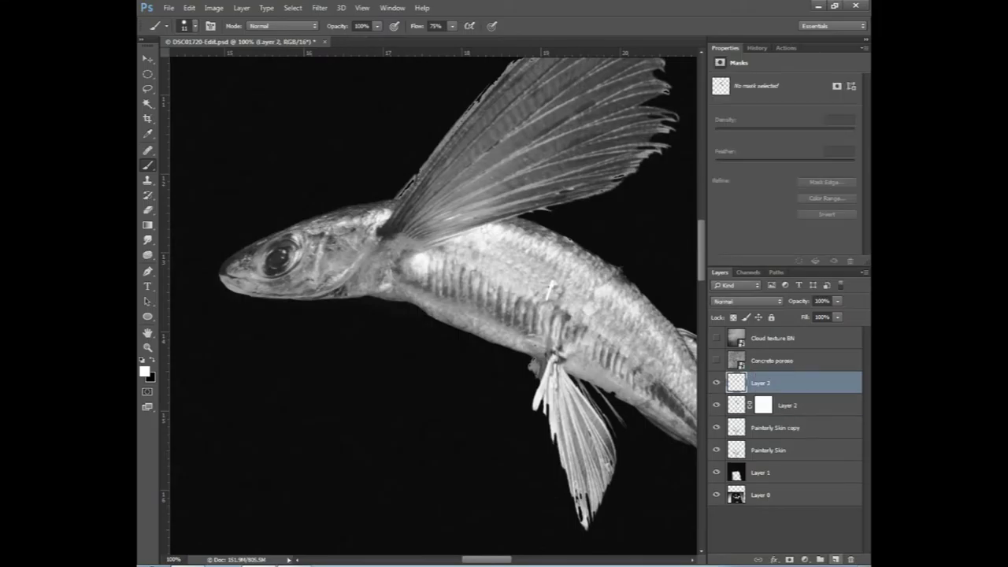
key("Return")
key("ctrl+plus")
key("ctrl+plus")
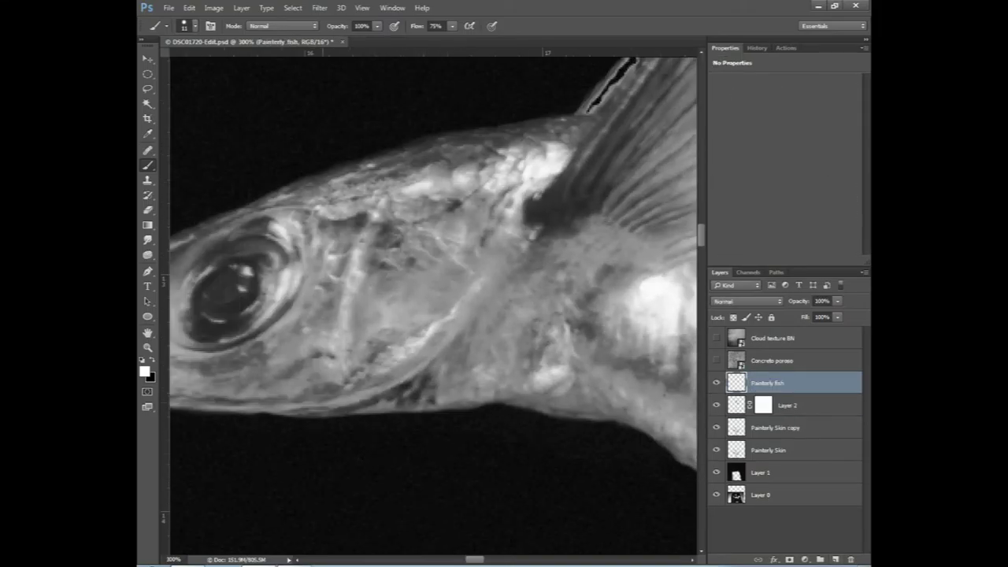
scroll(466, 331, "left", 5)
key("x")
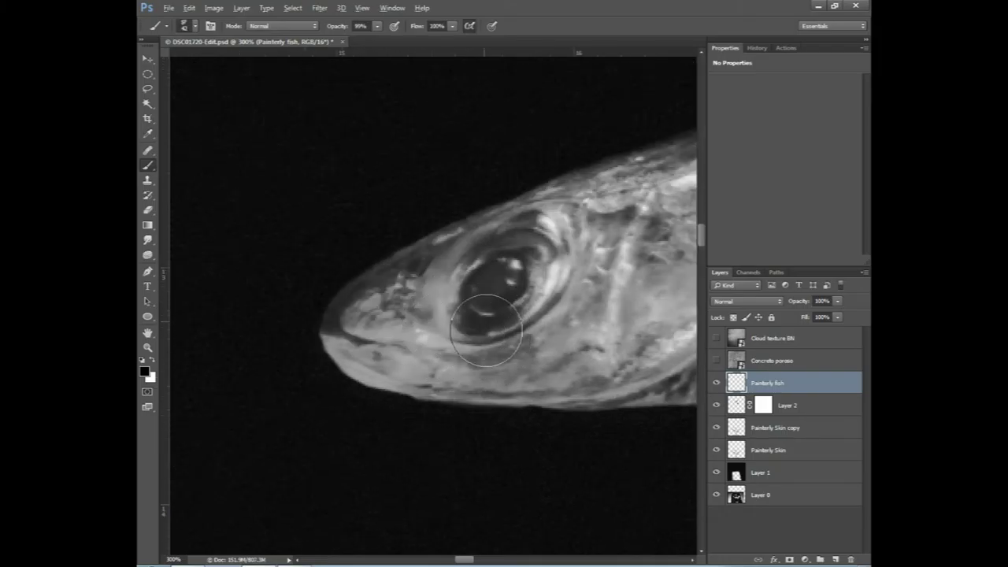
key("ctrl+plus")
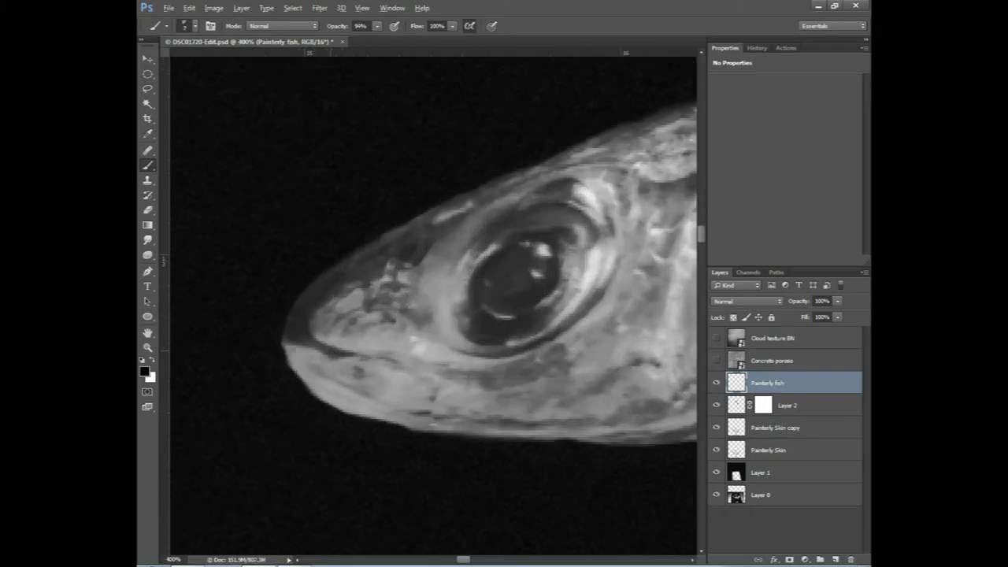
Lower the brush opacity to 29% and softly darken the fish's snout.
left_click_drag(320, 343, 353, 353)
key("ctrl+z")
key("0")
key("7")
key("ctrl+plus")
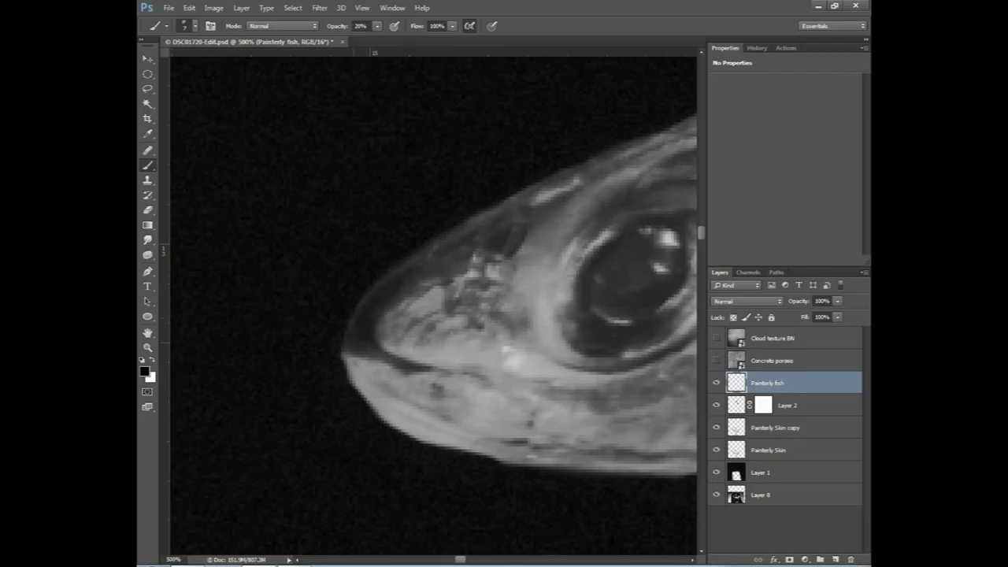
mouse_move(441, 272)
left_mouse_down()
mouse_move(461, 319)
mouse_move(489, 339)
left_mouse_up()
Shade the fish's snout and the ring around its eye with soft dark strokes.
left_click_drag(465, 291, 520, 331)
mouse_move(602, 303)
left_mouse_down()
mouse_move(464, 334)
mouse_move(496, 378)
left_mouse_up()
key("bracketright")
mouse_move(464, 323)
left_mouse_down()
mouse_move(544, 299)
mouse_move(567, 237)
left_mouse_up()
left_click_drag(488, 378, 559, 330)
mouse_move(425, 394)
left_mouse_down()
mouse_move(630, 295)
mouse_move(551, 359)
mouse_move(433, 402)
left_mouse_up()
Darken the head from below the eye up toward the top above the snout.
left_click_drag(394, 358, 331, 300)
left_click_drag(390, 279, 441, 221)
left_click_drag(331, 260, 473, 189)
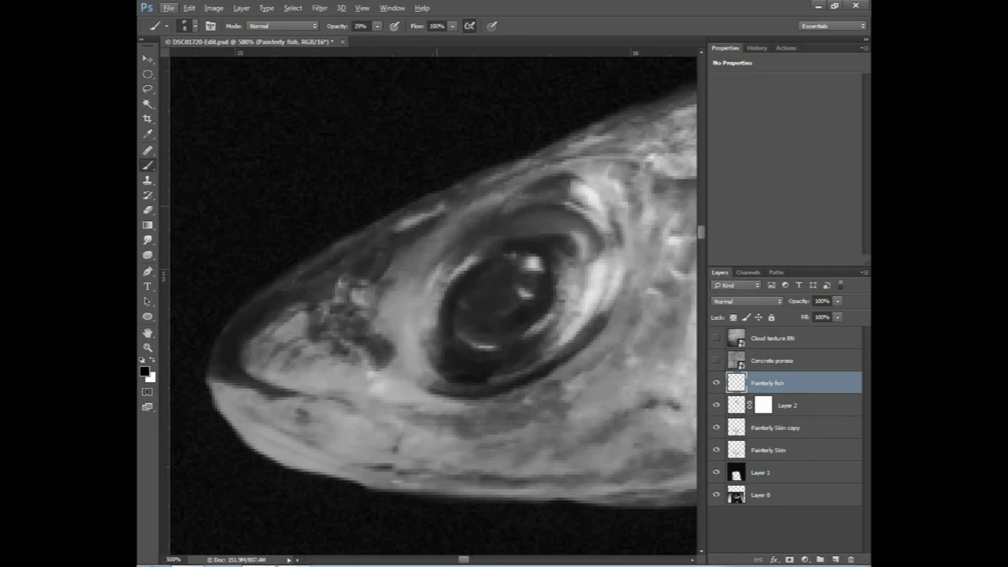